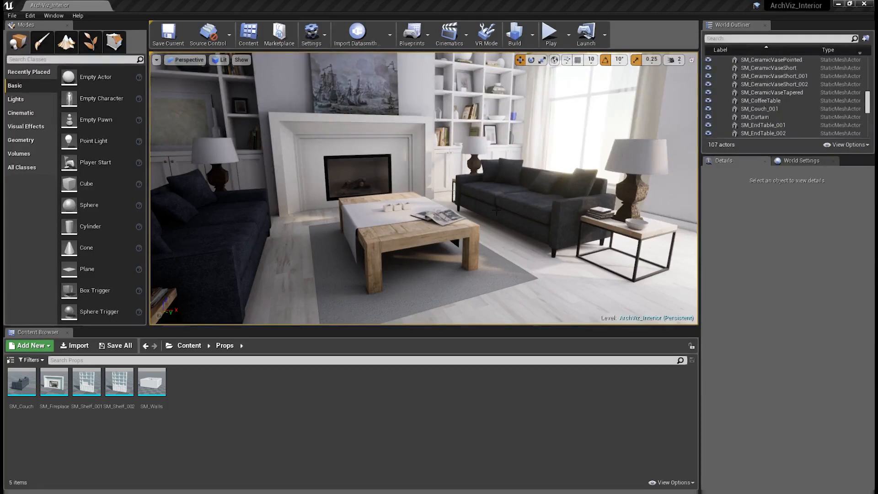
Step: Play the ArchViz_Interior level in the viewport and walk around the couches and walls to test their collision
click(559, 32)
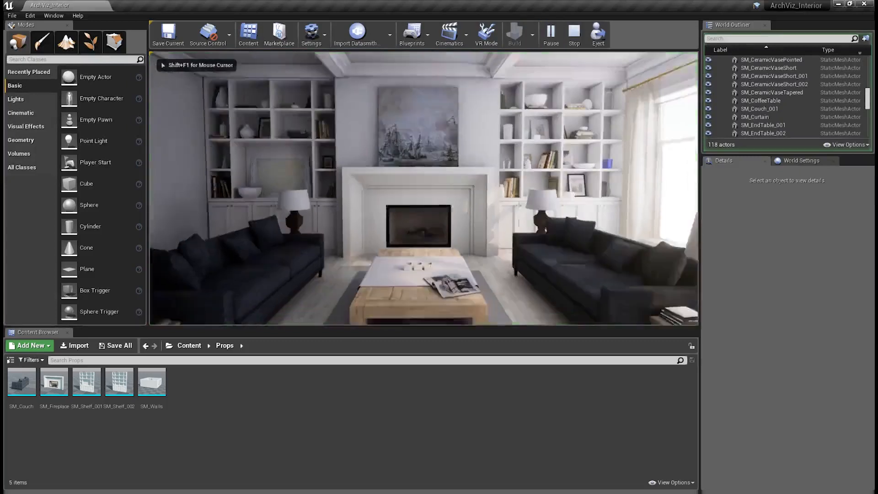
key(w)
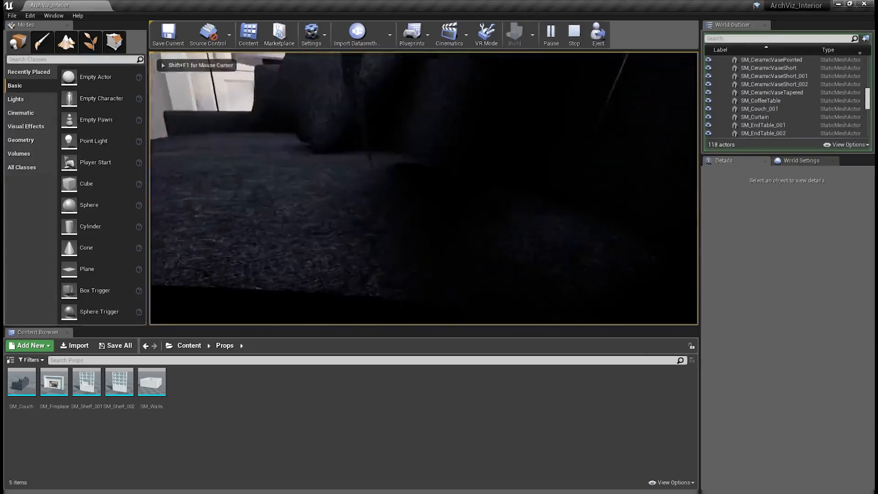
key(w)
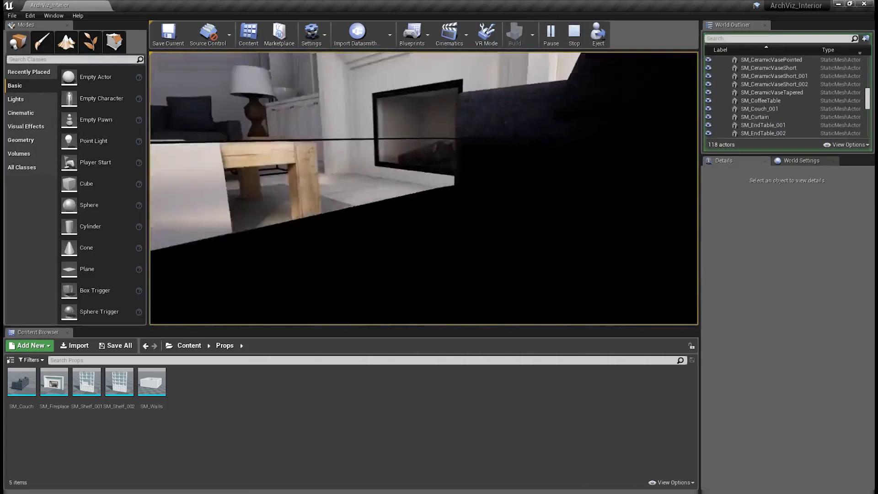
key(w)
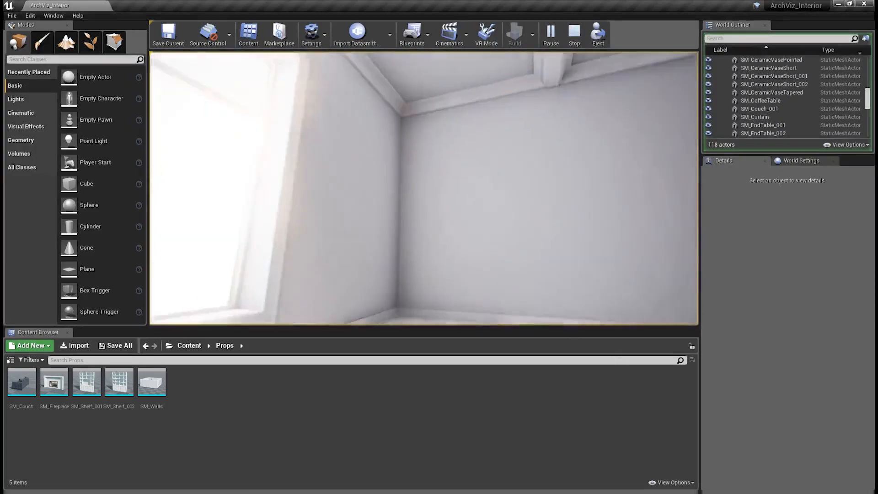
key(s)
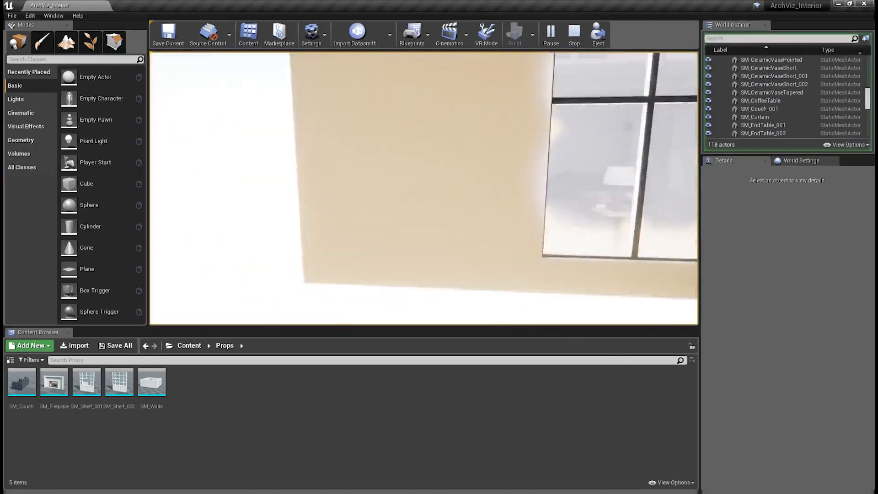
key(w)
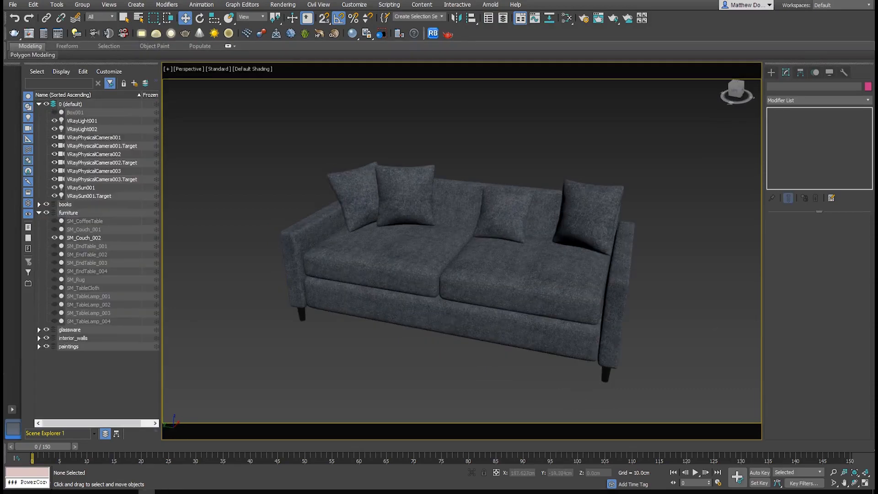
Step: Switch to 3ds Max, unhide Box001 around the couch and inspect its low-poly shape from several angles
click(54, 112)
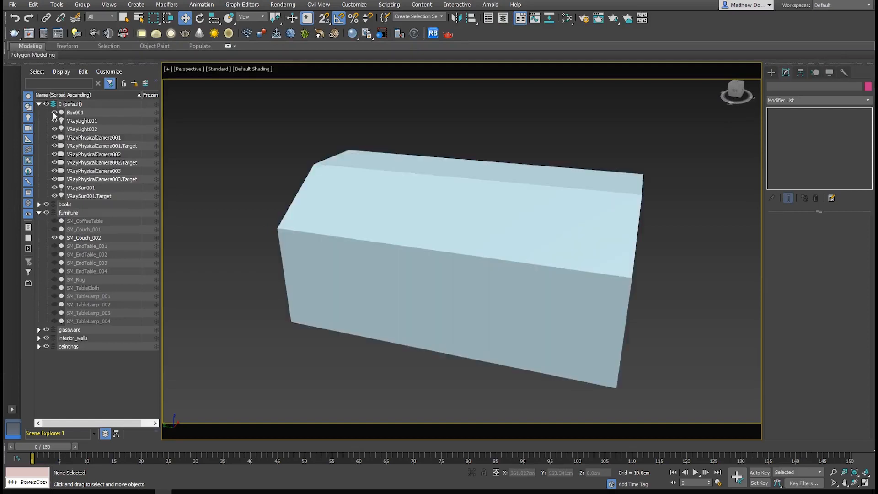
alt+middle_drag(476, 248, 462, 248)
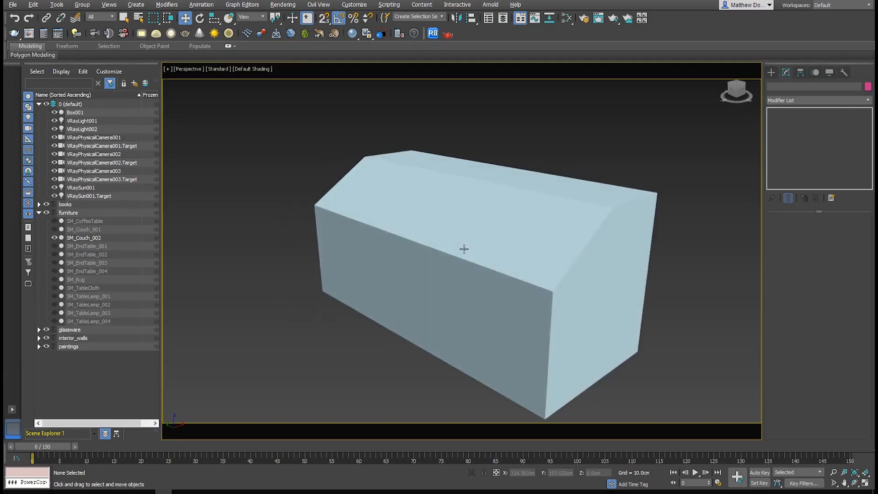
alt+middle_drag(551, 288, 528, 270)
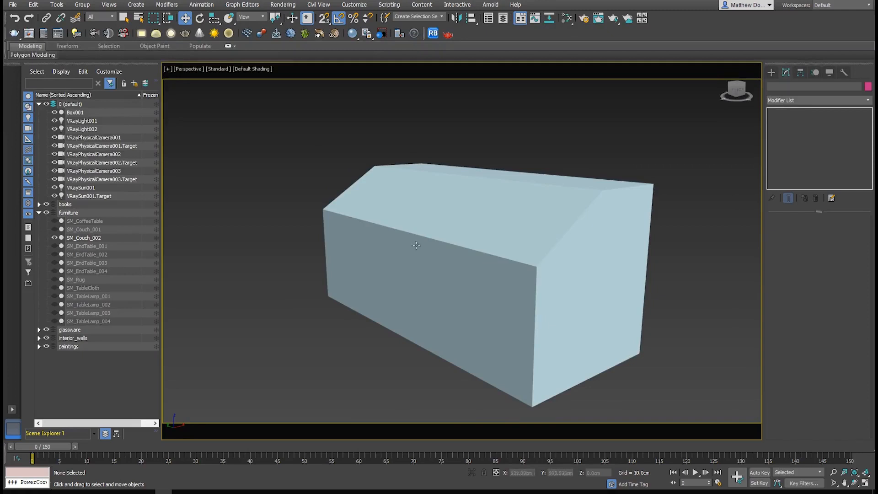
mouse_move(582, 261)
alt+middle_down()
mouse_move(567, 265)
mouse_move(582, 264)
alt+middle_up()
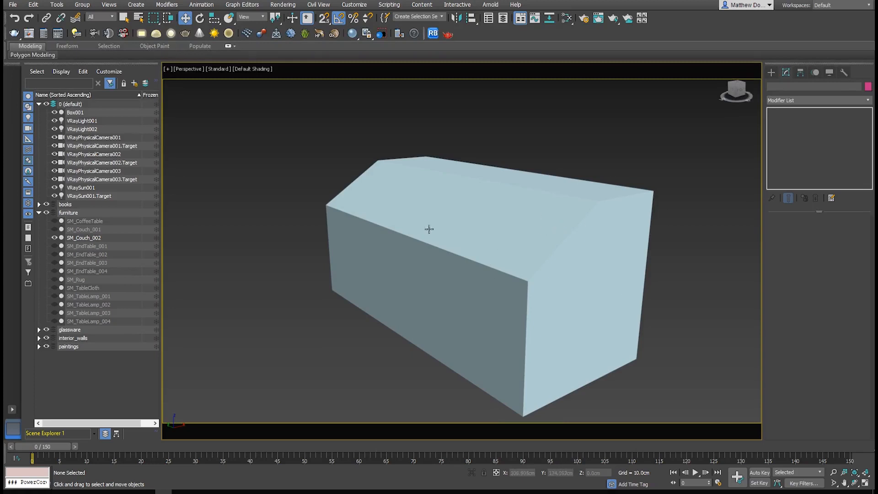
Step: Rename Box001, the box enclosing the couch, as SM_Couch_002 to match the couch mesh
click(513, 235)
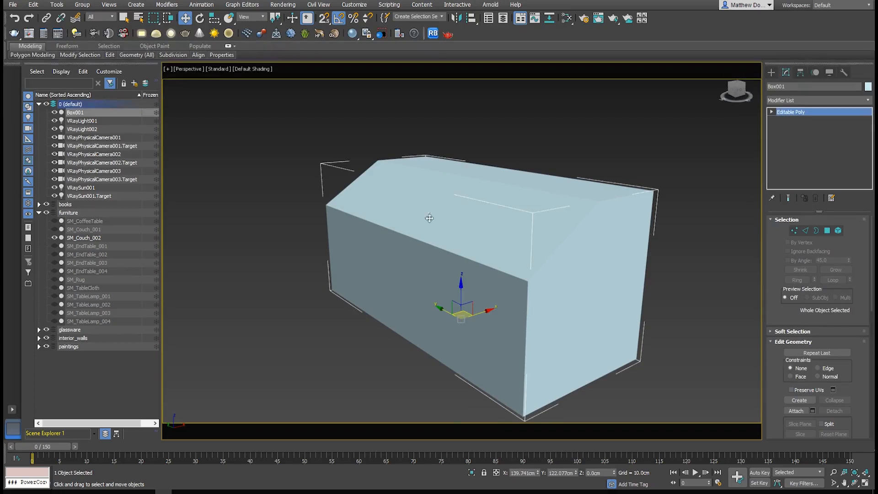
click(89, 229)
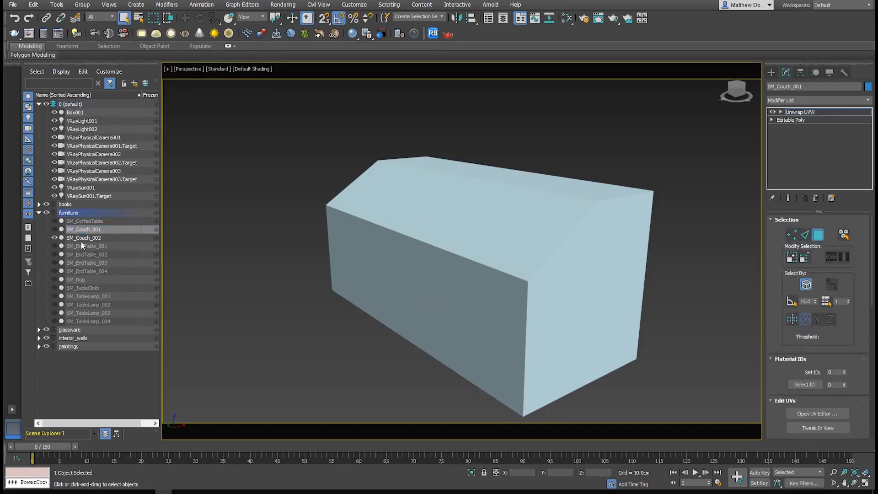
click(86, 238)
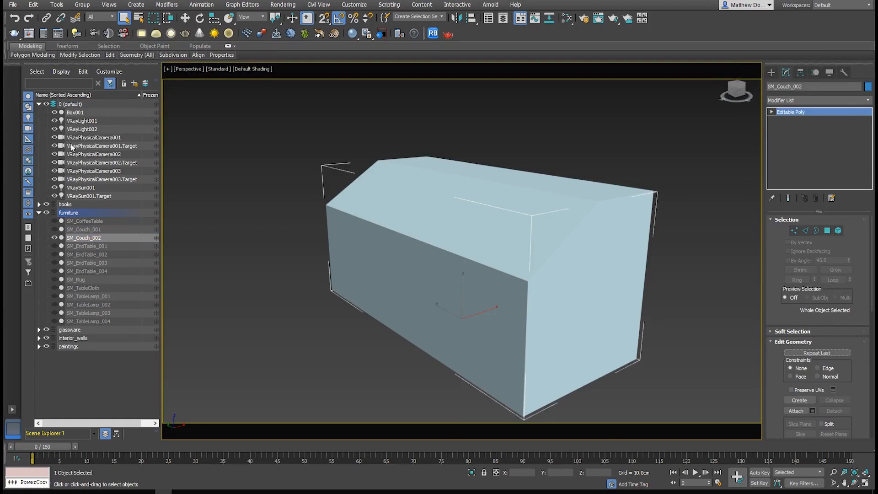
click(73, 113)
click(800, 86)
key(BackSpace)
key(BackSpace)
key(BackSpace)
key(BackSpace)
text(SM_Couch_002)
key(Return)
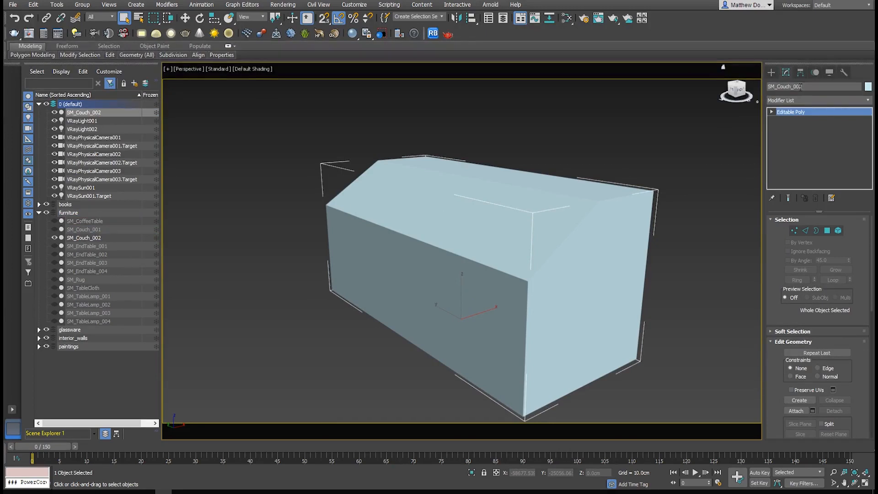
Step: Add the prefix UCX_ to the box's name so that it reads UCX_SM_Couch_002
click(770, 87)
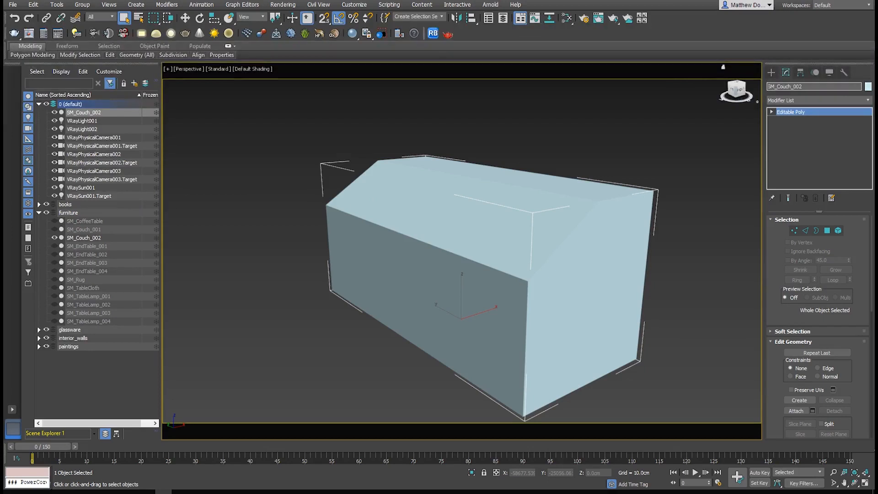
text(UCX_)
key(Return)
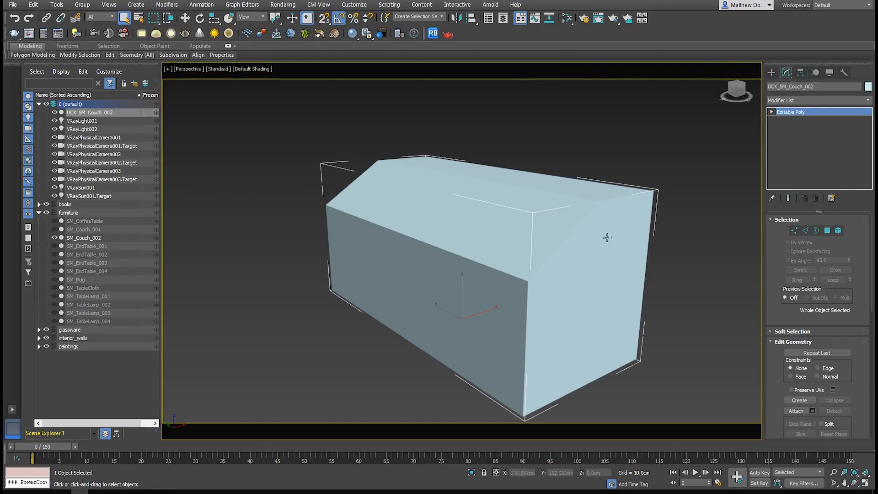
Step: Select SM_Couch_002 together with the UCX_SM_Couch_002 collision box for export
ctrl+click(84, 238)
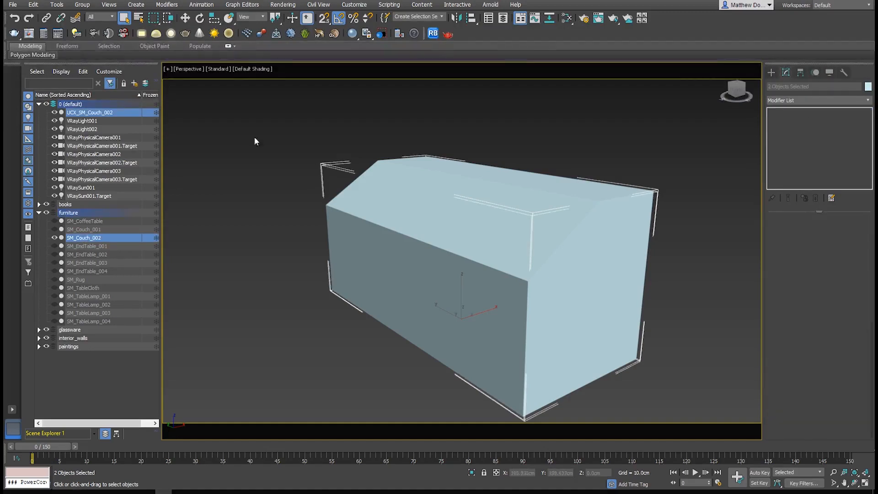
click(10, 5)
mouse_move(61, 143)
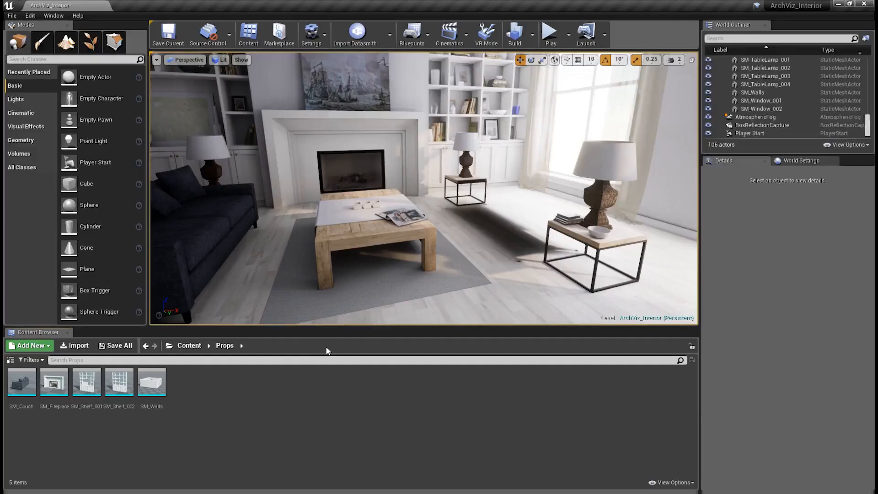
Step: Switch to Unreal Editor, reimport the SM_Couch static mesh in the Props folder and open it for editing
right_click(23, 380)
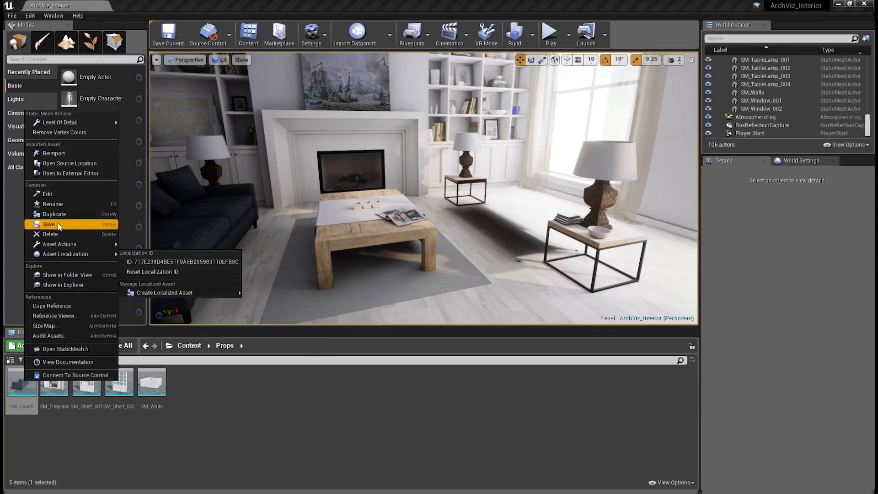
click(55, 153)
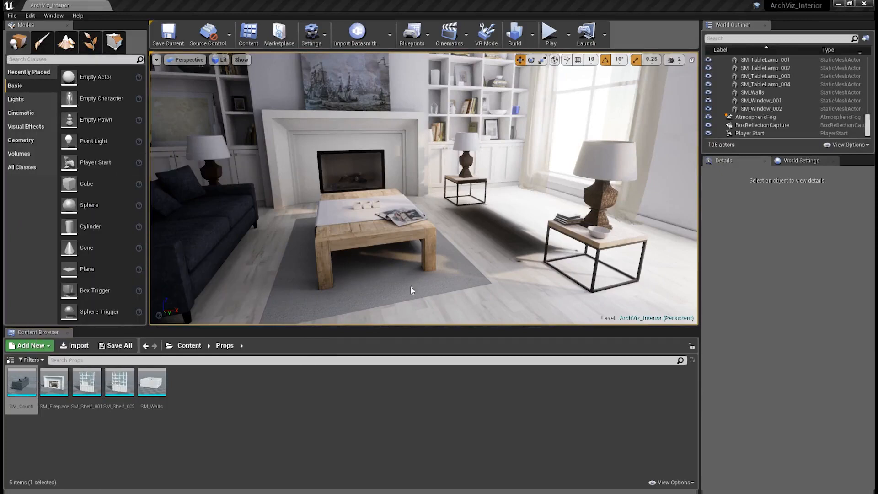
double_click(25, 384)
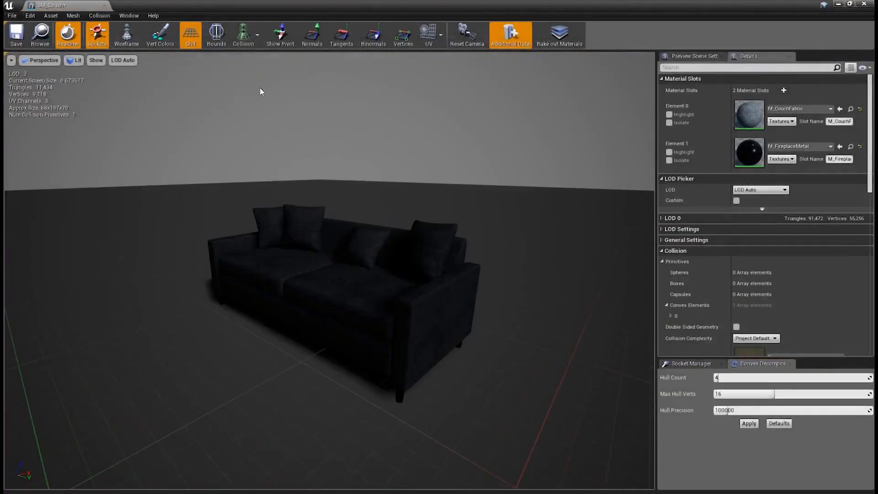
Step: Show the couch's simple collision in the mesh preview and examine how it encloses the model
click(242, 44)
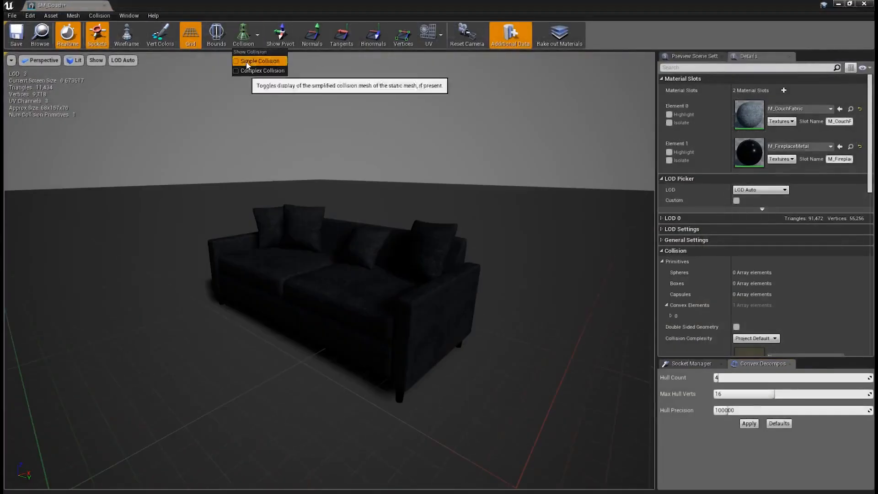
click(246, 61)
drag(378, 167, 293, 178)
Step: Show the couch's complex collision, examine it from several angles, and hide it again
click(251, 36)
click(251, 73)
drag(421, 147, 409, 151)
right_drag(409, 151, 437, 130)
drag(436, 130, 338, 114)
drag(338, 247, 399, 251)
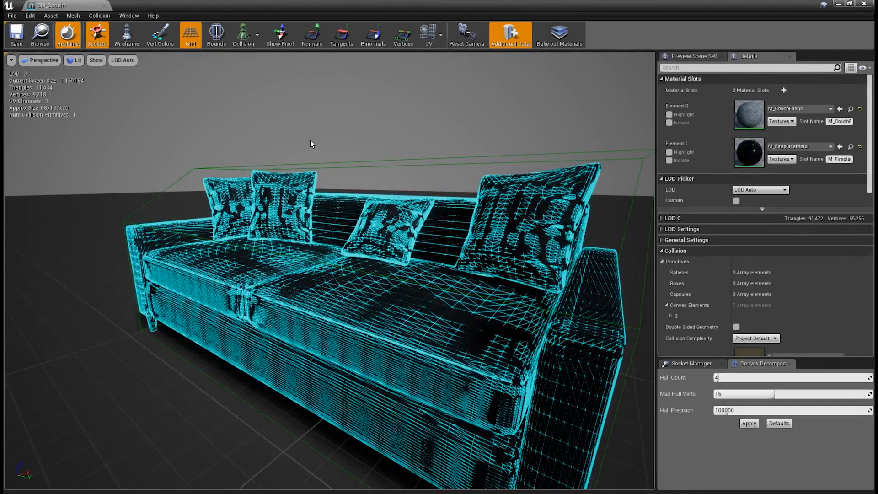
click(244, 35)
click(254, 73)
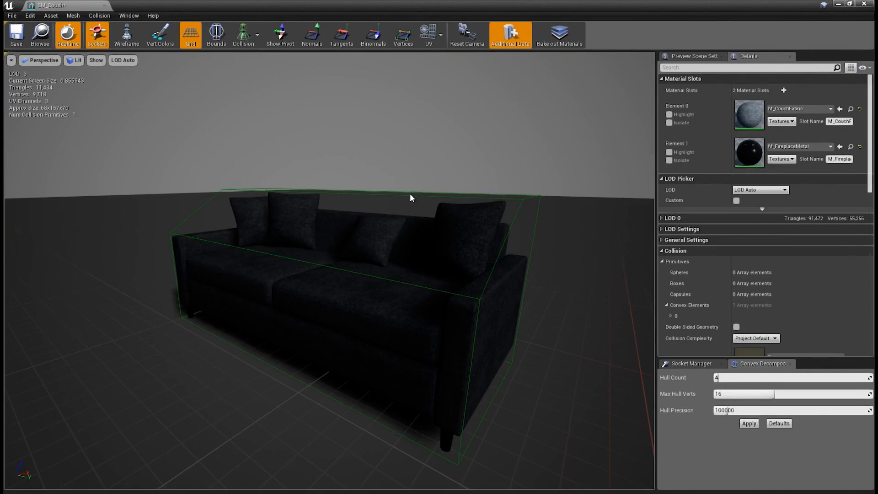
Step: Remove the imported collision from the SM_Couch mesh
click(98, 15)
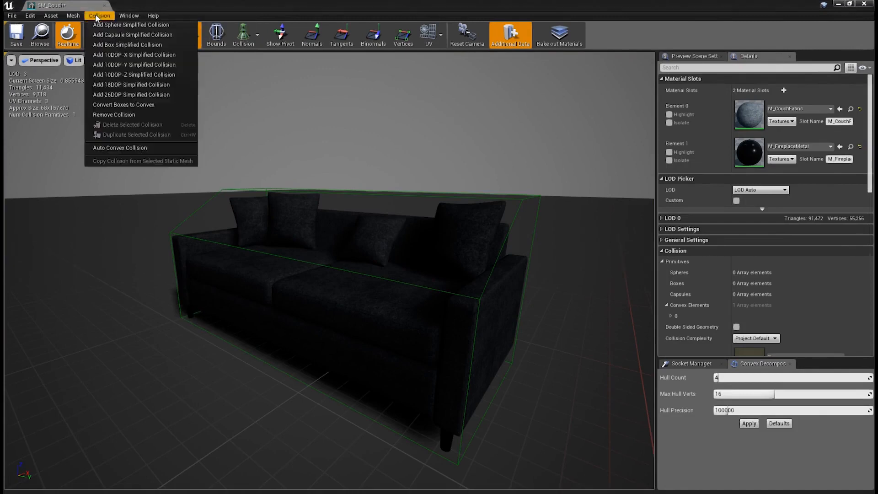
click(105, 116)
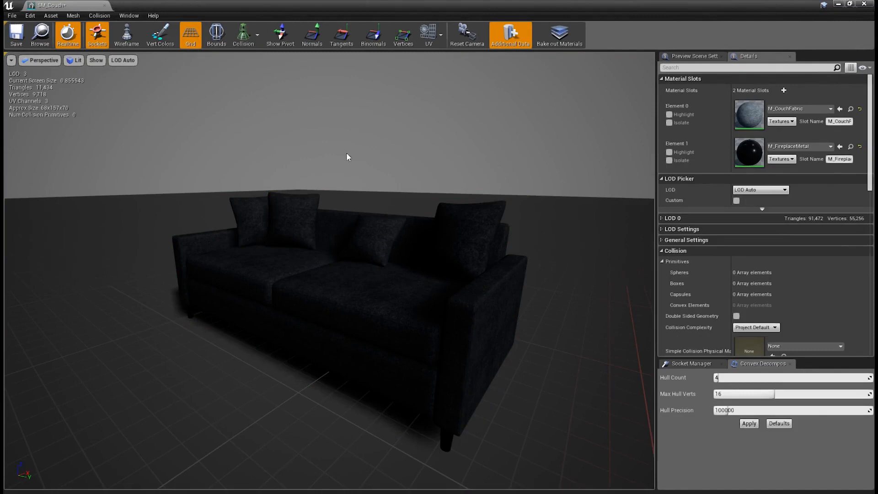
drag(368, 200, 316, 201)
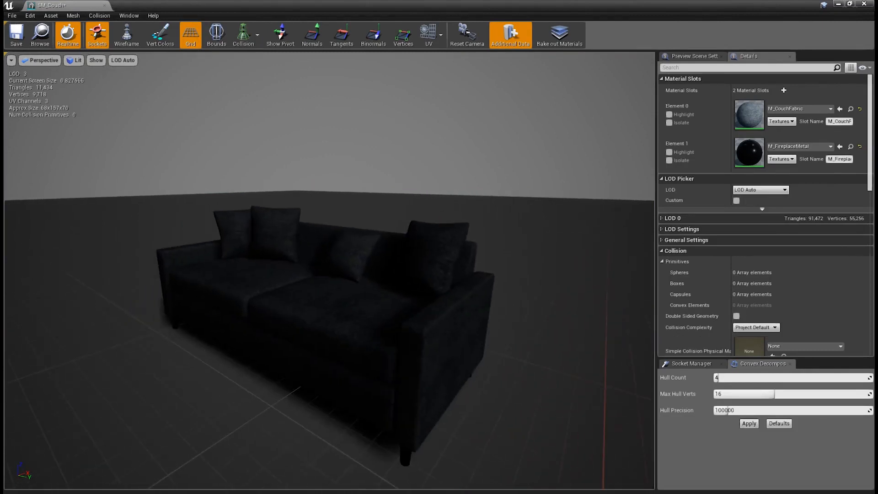
Step: Try a sphere simplified collision on the couch and remove it again
click(99, 16)
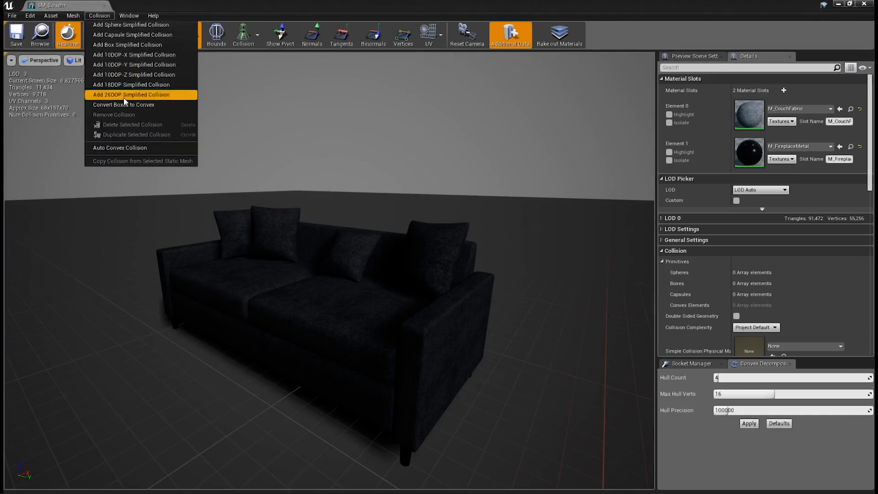
click(130, 25)
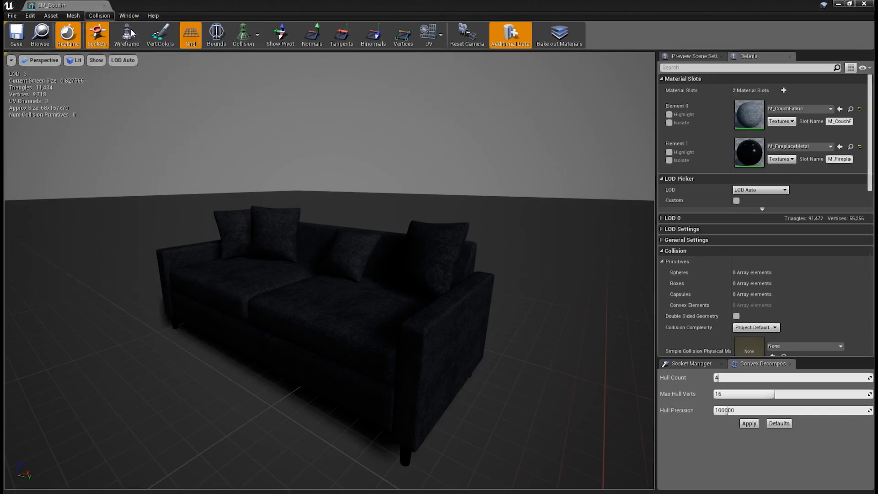
mouse_move(242, 222)
mouse_down()
mouse_move(251, 217)
mouse_move(244, 216)
mouse_up()
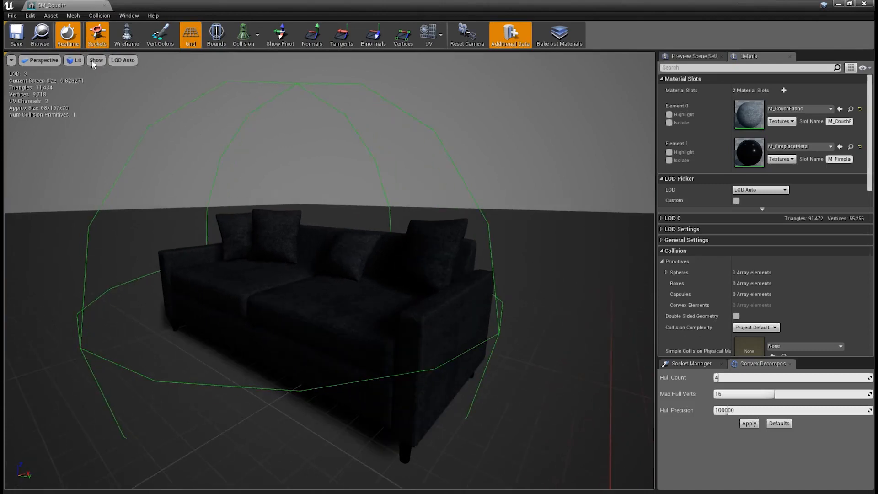
click(100, 15)
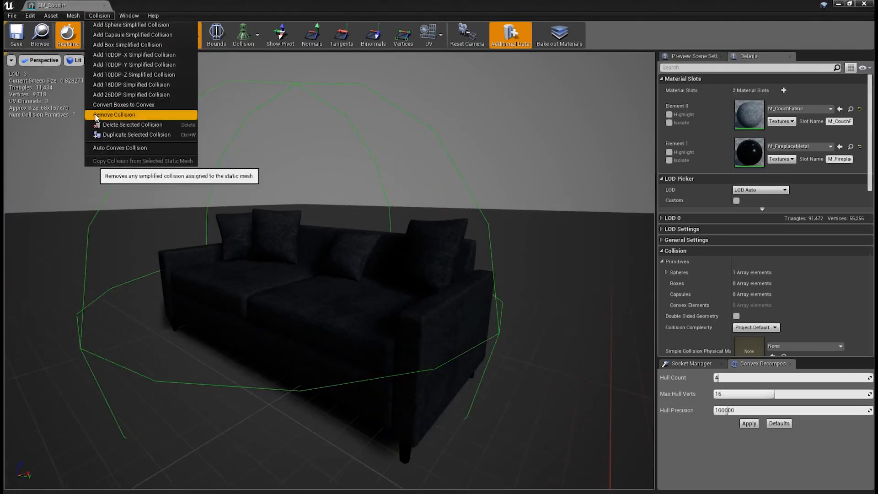
click(94, 116)
Step: Try a box simplified collision on the couch and remove it again
click(99, 15)
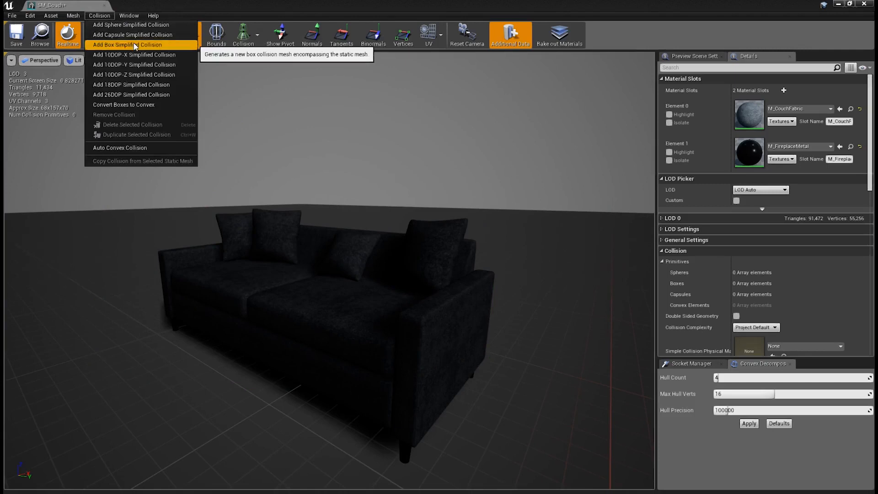
click(133, 44)
mouse_move(292, 219)
mouse_down()
mouse_move(214, 217)
mouse_move(304, 215)
mouse_move(212, 231)
mouse_move(293, 222)
mouse_up()
click(99, 16)
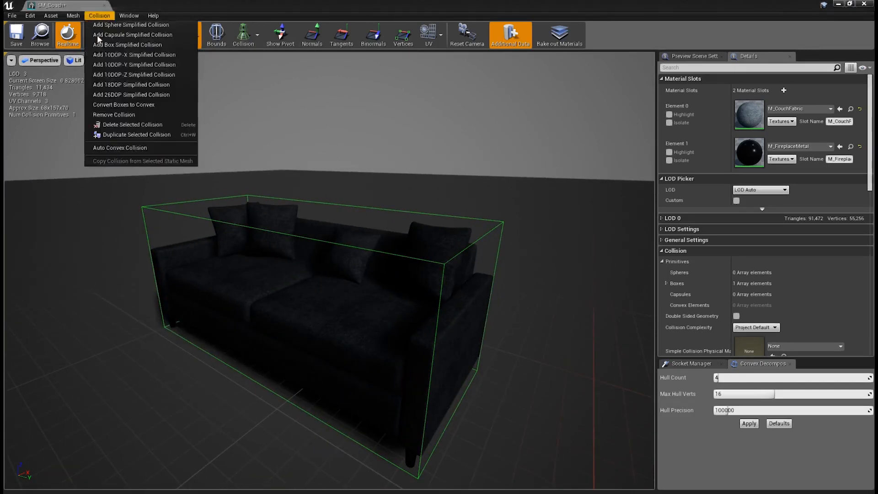
click(102, 115)
Step: Add a 10DOP-X simplified collision to the couch mesh and examine its fit
click(99, 15)
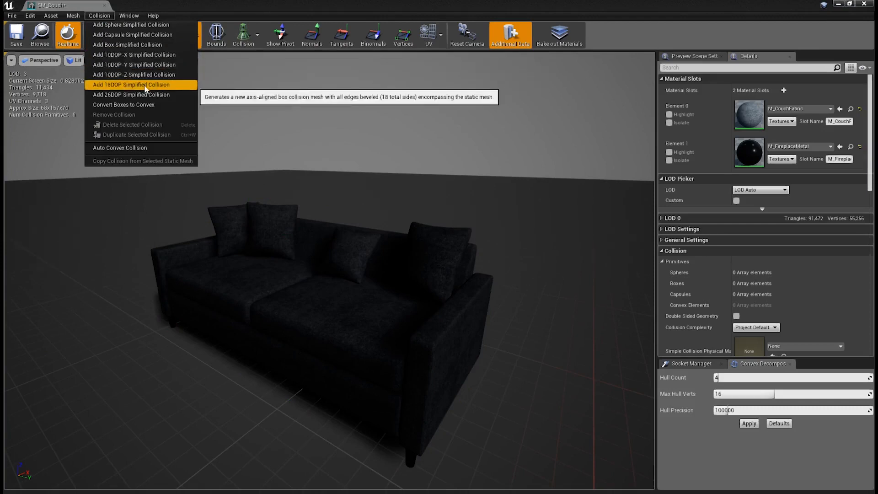
click(128, 54)
mouse_move(335, 192)
mouse_down()
mouse_move(279, 180)
mouse_move(343, 178)
mouse_move(335, 192)
mouse_up()
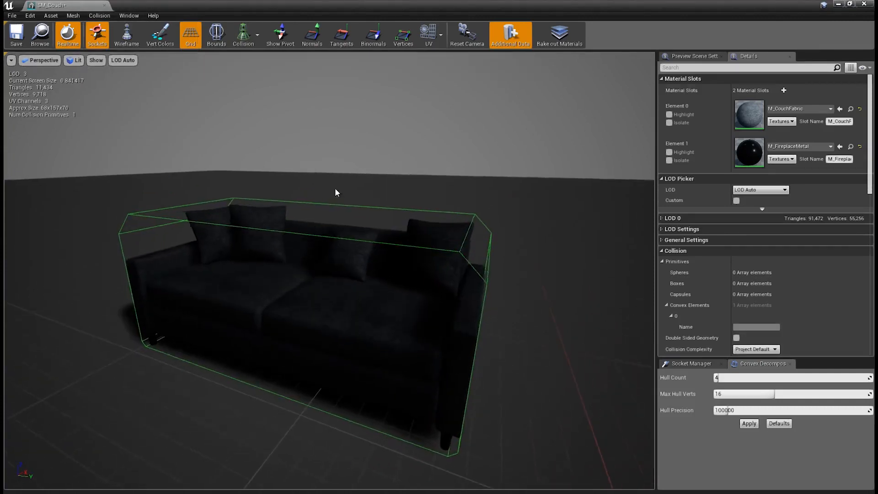
Step: Try adding a 26DOP simplified collision to the couch mesh and examine how its hull fits
click(100, 16)
click(133, 92)
mouse_move(294, 168)
mouse_down()
mouse_move(186, 143)
mouse_move(256, 167)
mouse_move(295, 168)
mouse_up()
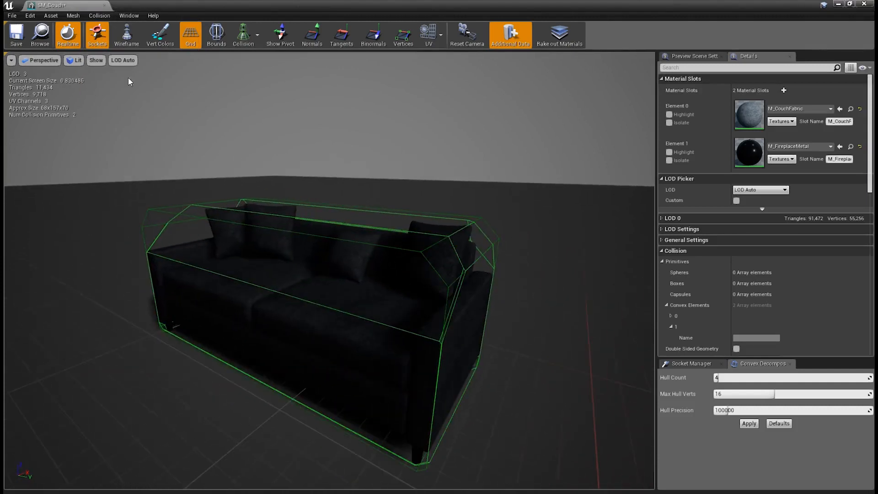
Step: Remove all collision from the couch mesh and add a box simplified collision in its place
click(99, 15)
click(103, 117)
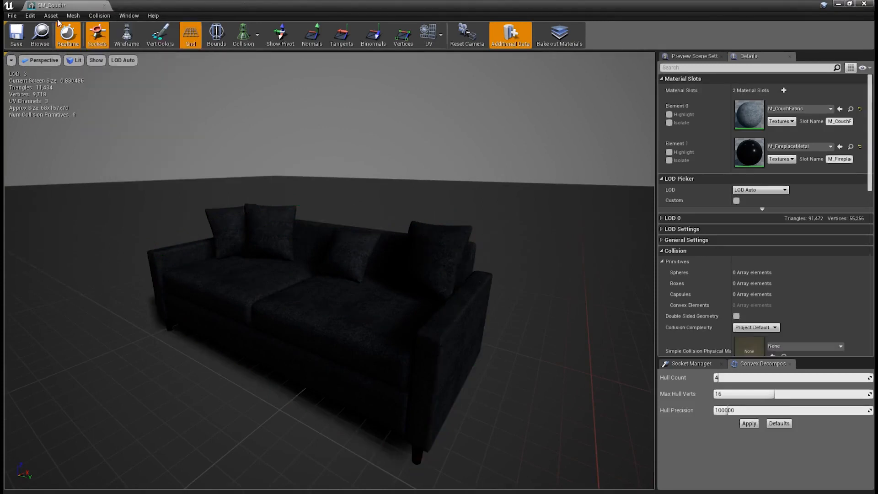
click(99, 15)
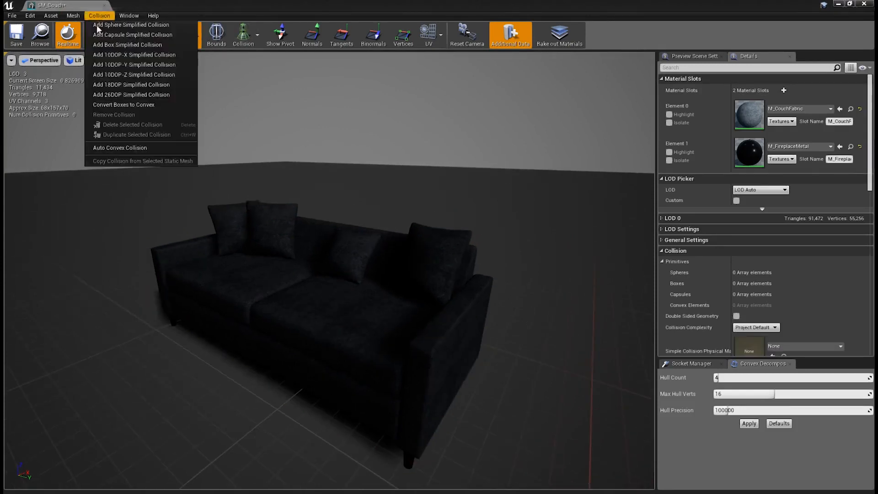
click(119, 43)
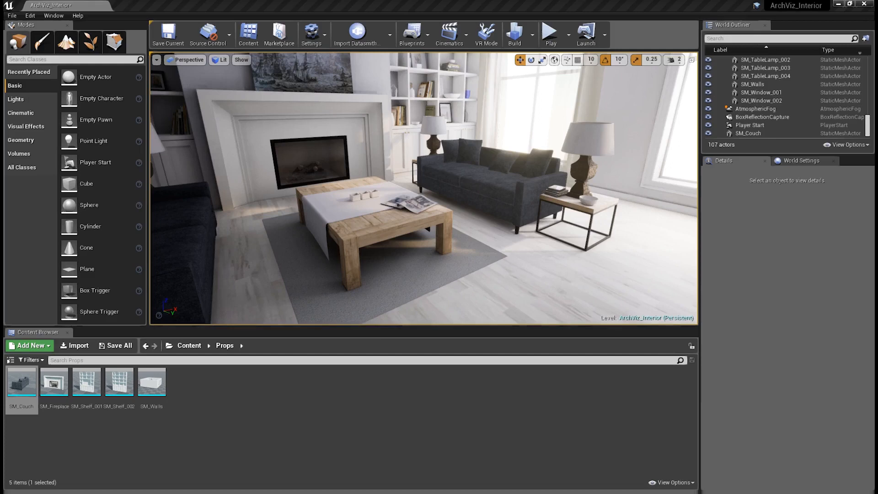
Step: Select the room's walls in the ArchViz_Interior level and open the SM_Walls mesh in the static mesh editor
right_drag(526, 222, 593, 229)
click(555, 161)
right_drag(503, 211, 379, 220)
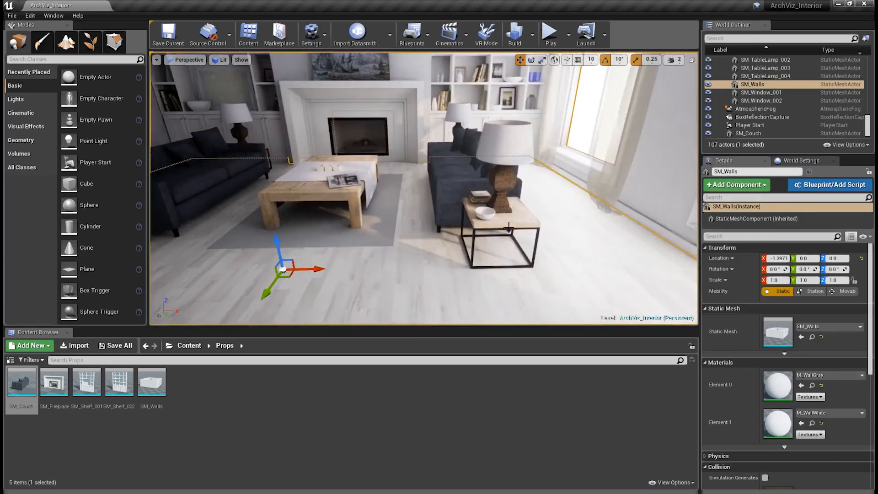
alt+drag(413, 211, 459, 215)
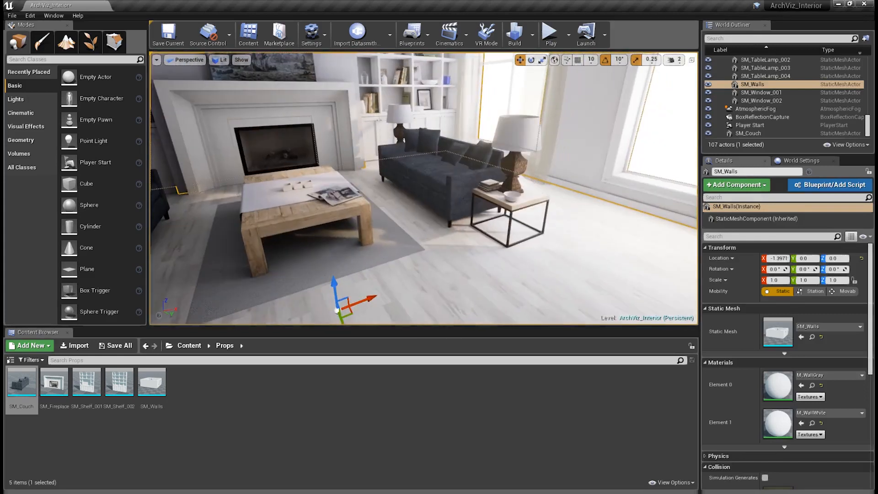
double_click(156, 390)
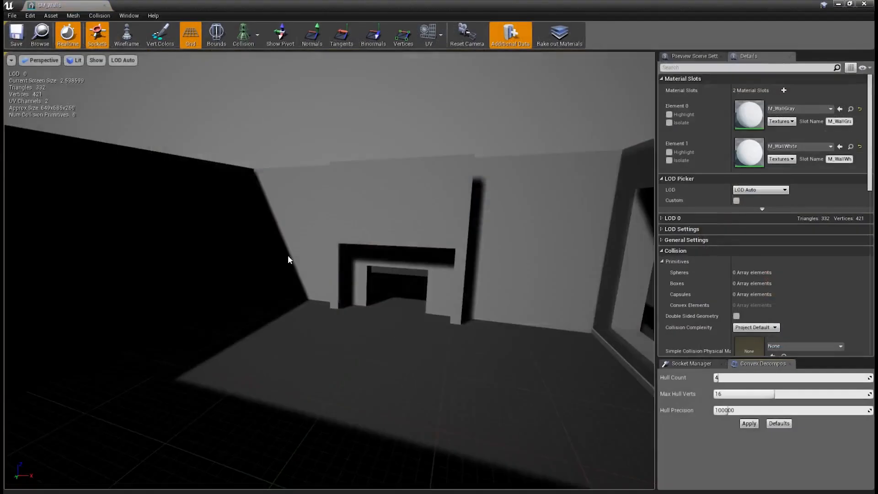
alt+drag(289, 259, 375, 288)
right_drag(316, 259, 317, 253)
right_drag(315, 213, 315, 212)
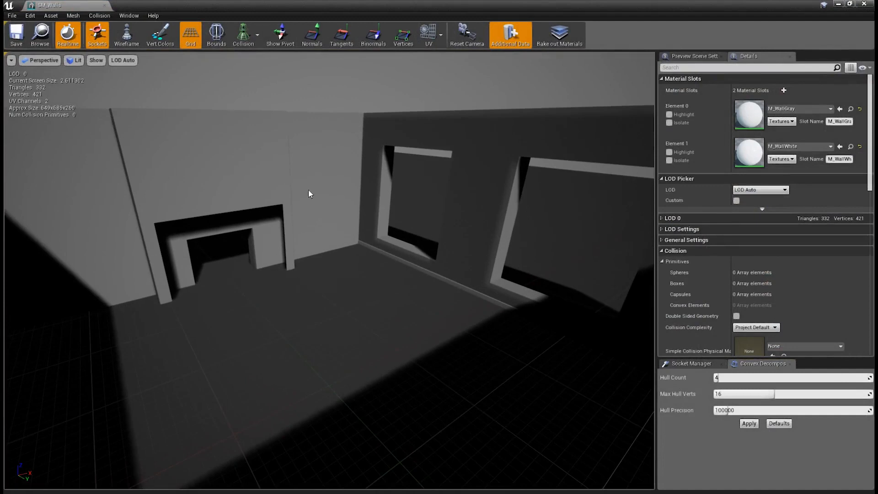
Step: Try a box simplified collision on the SM_Walls mesh, examine how it encloses the room, and remove it again
click(100, 15)
click(118, 46)
scroll(417, 237, down, 10)
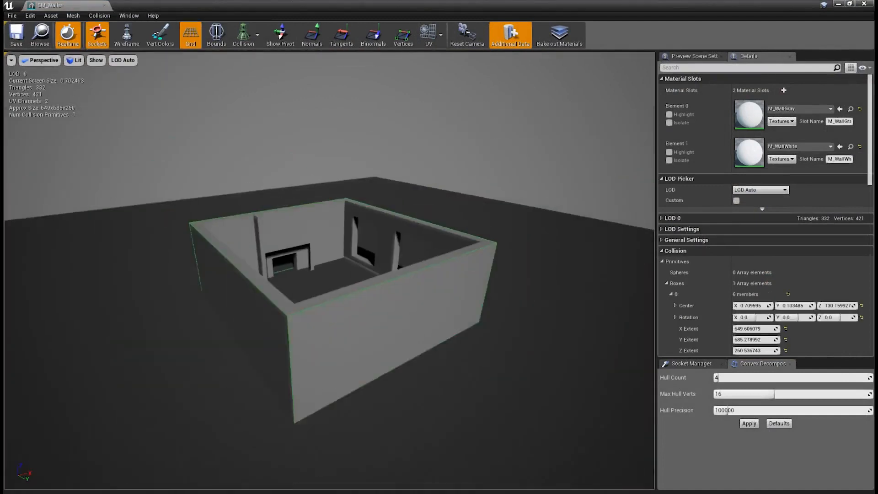
scroll(444, 260, up, 3)
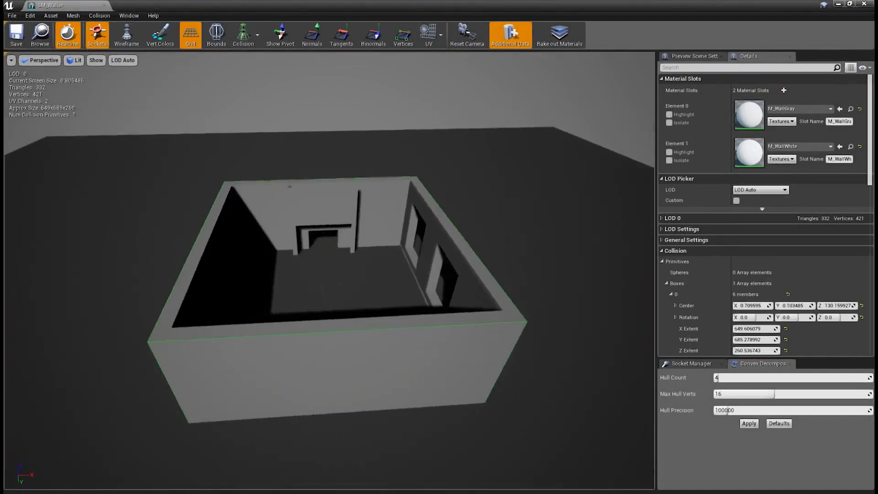
alt+drag(361, 247, 367, 248)
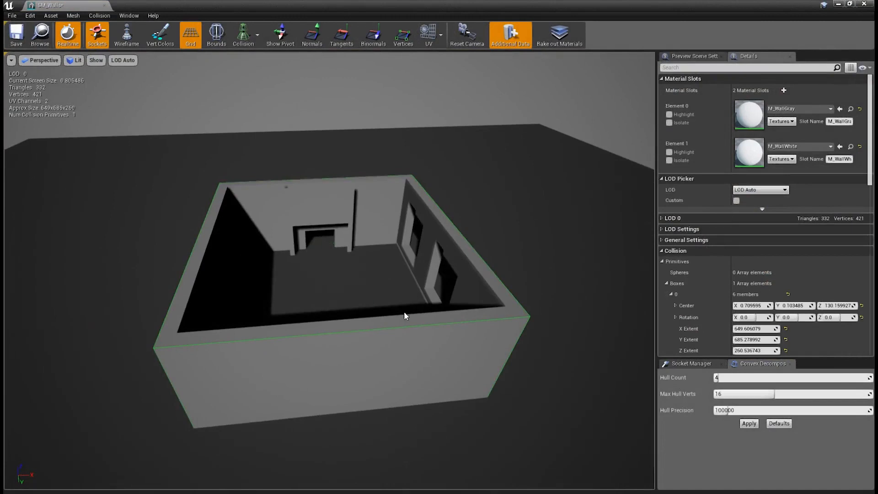
alt+drag(252, 265, 315, 269)
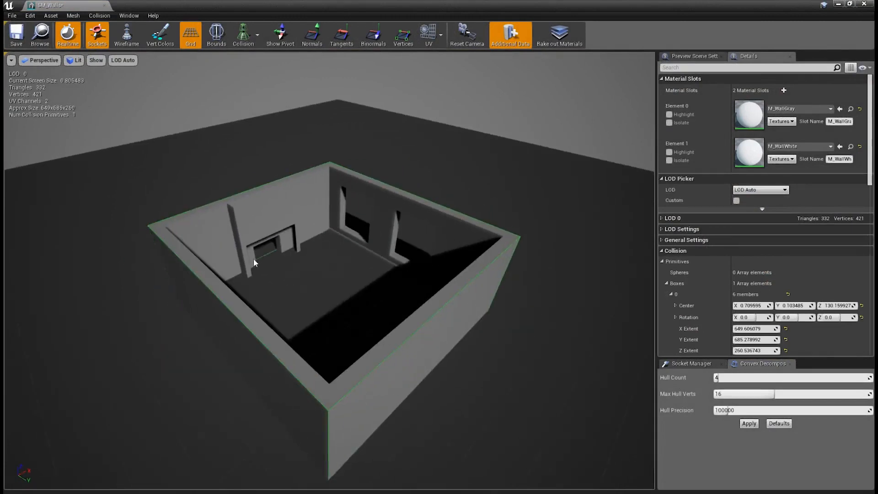
alt+right_drag(362, 250, 379, 250)
alt+right_drag(292, 235, 274, 220)
click(99, 15)
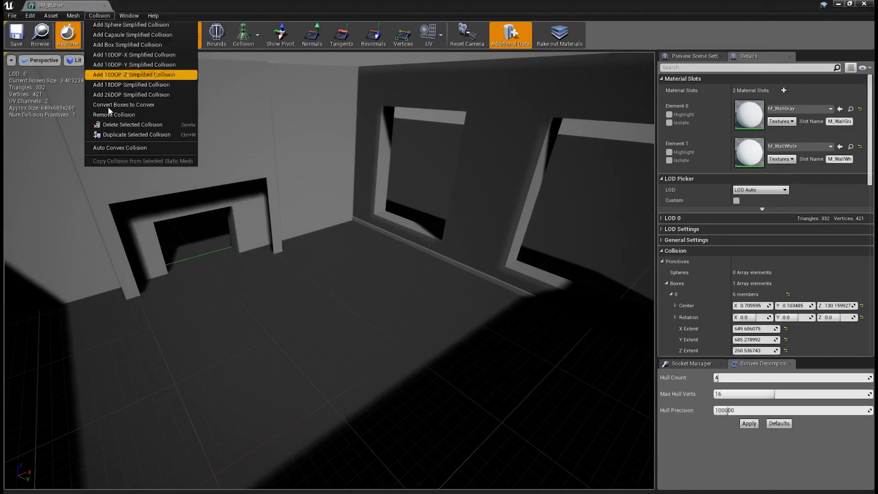
click(124, 112)
Step: Generate auto convex collision for the walls with hull count 4, max hull verts 16 and hull precision 100000, and examine the hulls
click(99, 16)
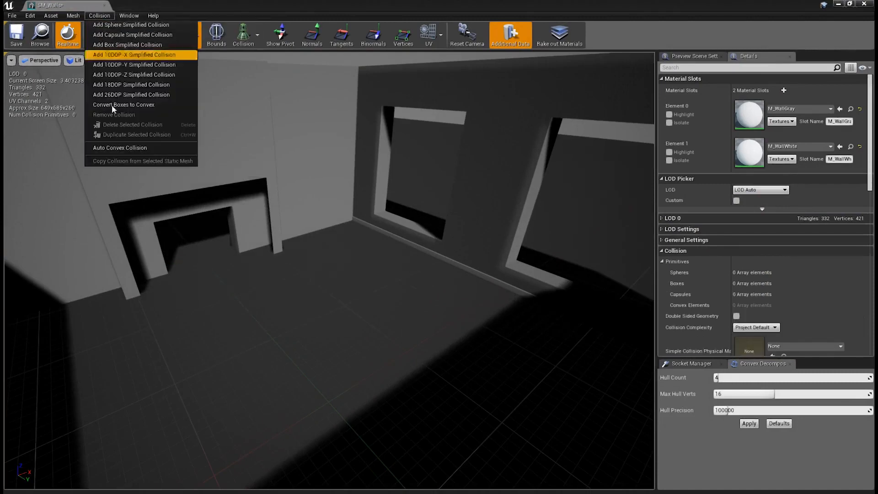
click(120, 148)
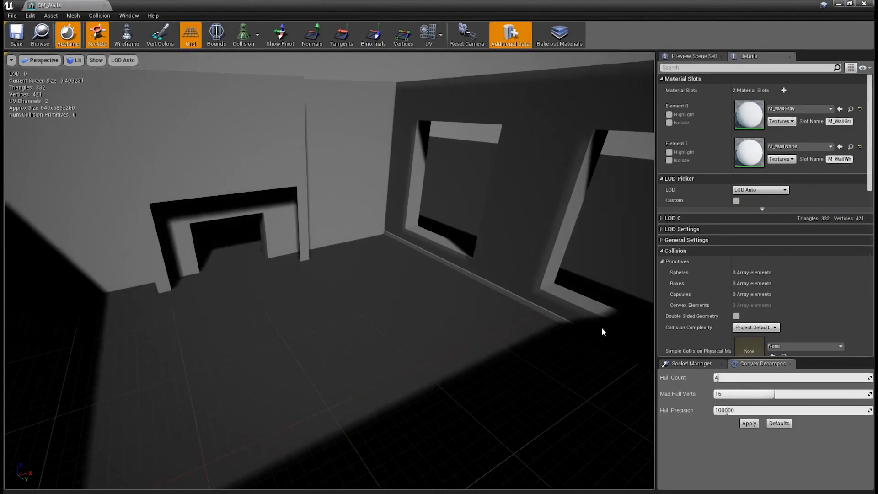
right_drag(487, 251, 455, 245)
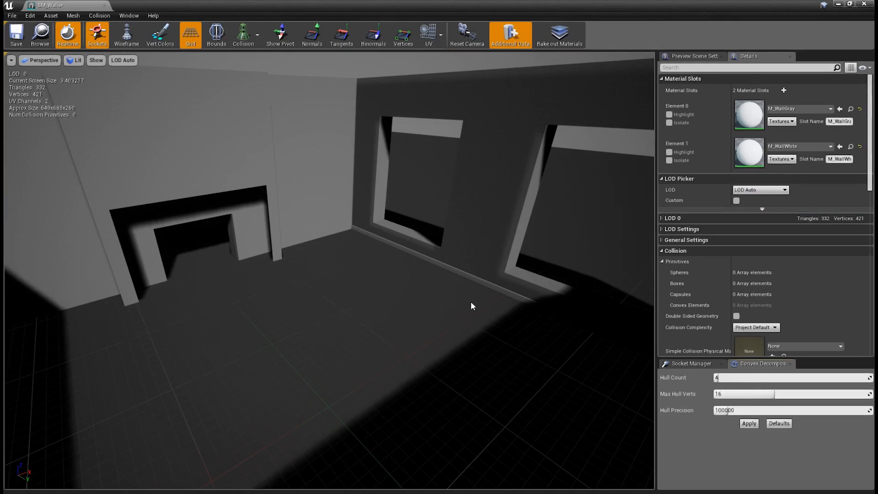
mouse_move(528, 330)
right_down()
mouse_move(475, 318)
mouse_move(527, 330)
right_up()
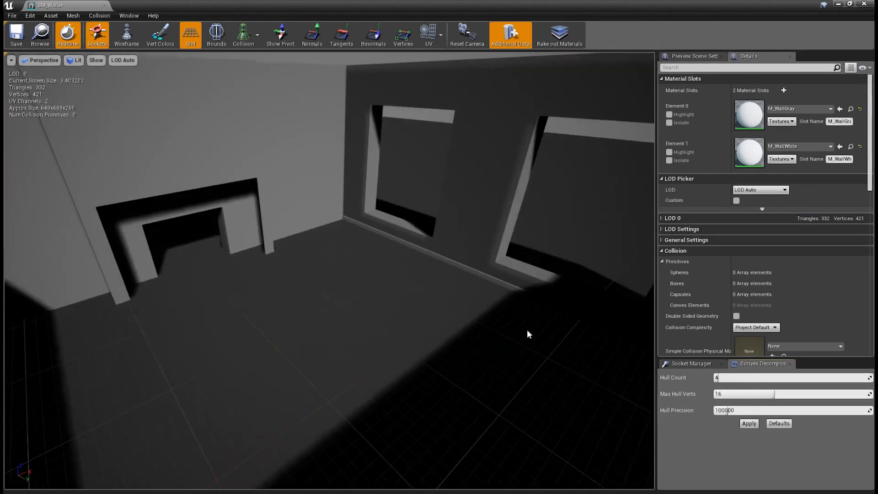
click(748, 426)
right_drag(454, 300, 475, 317)
scroll(474, 317, down, 8)
alt+drag(467, 317, 403, 306)
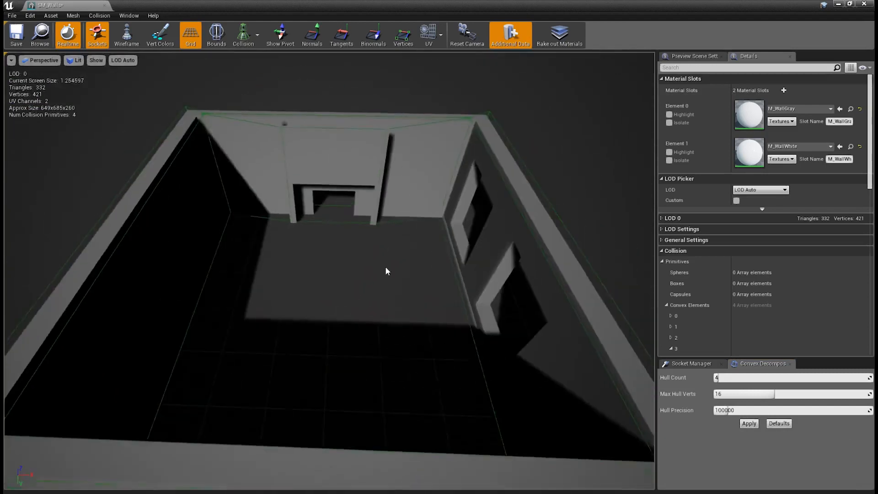
alt+right_drag(402, 306, 414, 300)
alt+drag(414, 299, 337, 306)
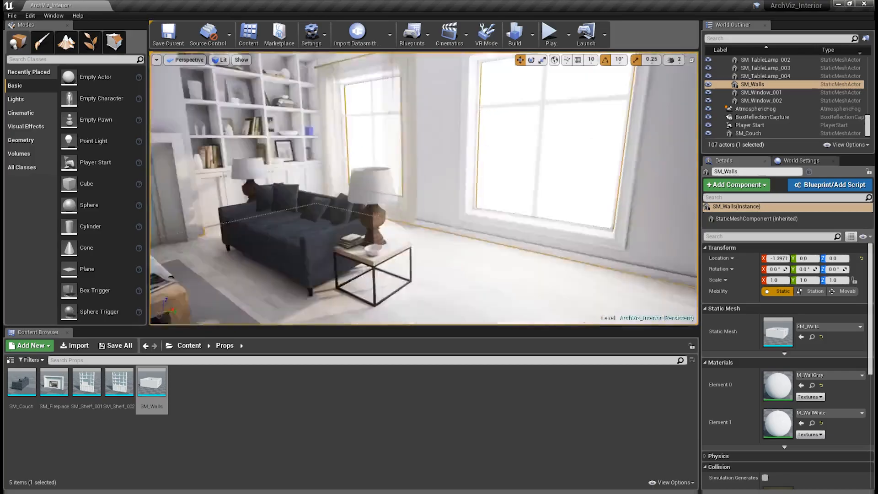
Step: Return to the level, play it in the viewport, move through the room toward the fireplace seating area, and stop playing
right_drag(424, 188, 382, 188)
right_drag(531, 182, 526, 161)
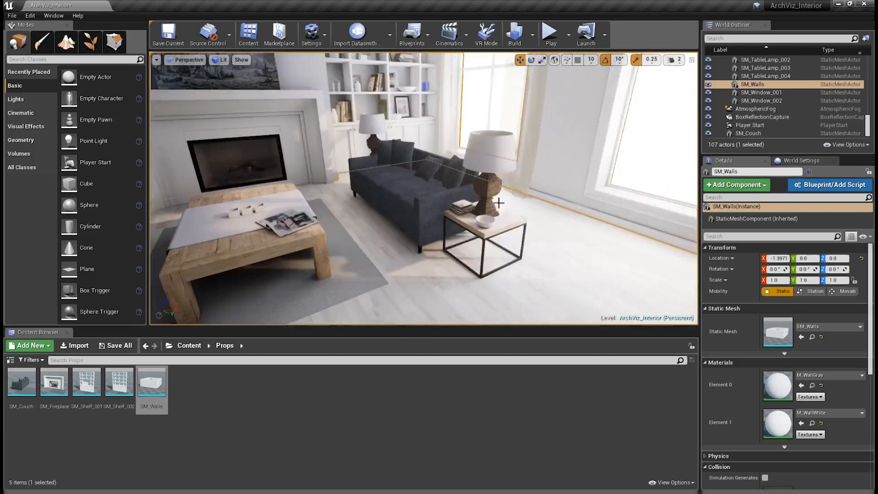
mouse_move(499, 224)
right_down()
mouse_move(412, 222)
mouse_move(484, 223)
right_up()
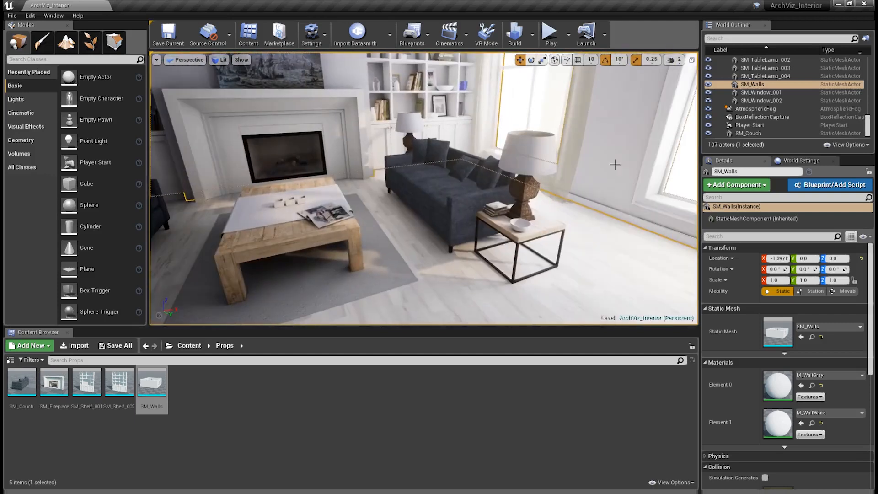
click(548, 39)
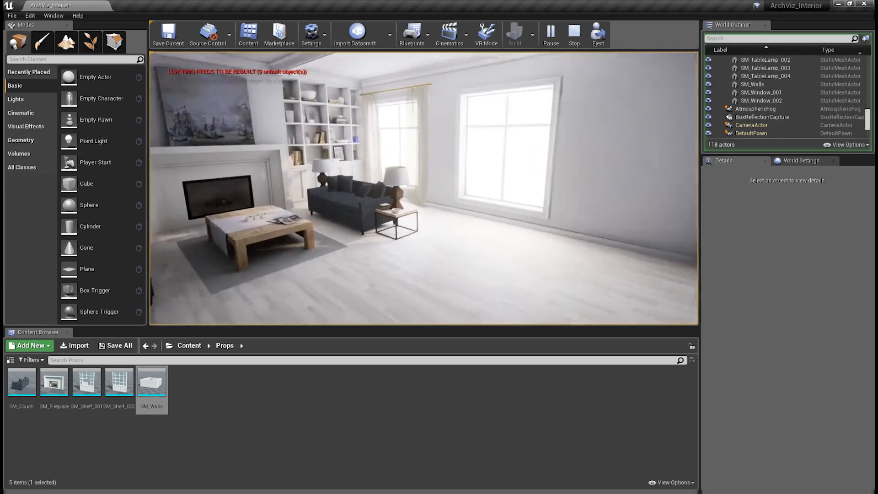
key(w)
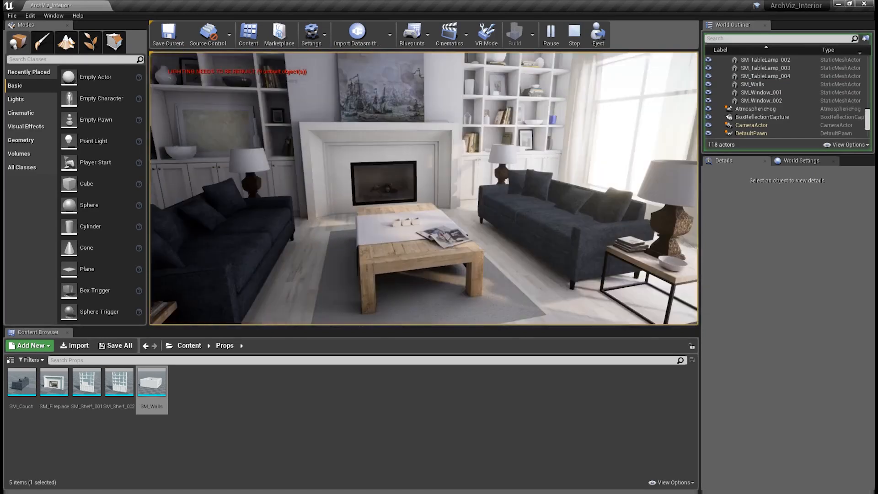
key(Escape)
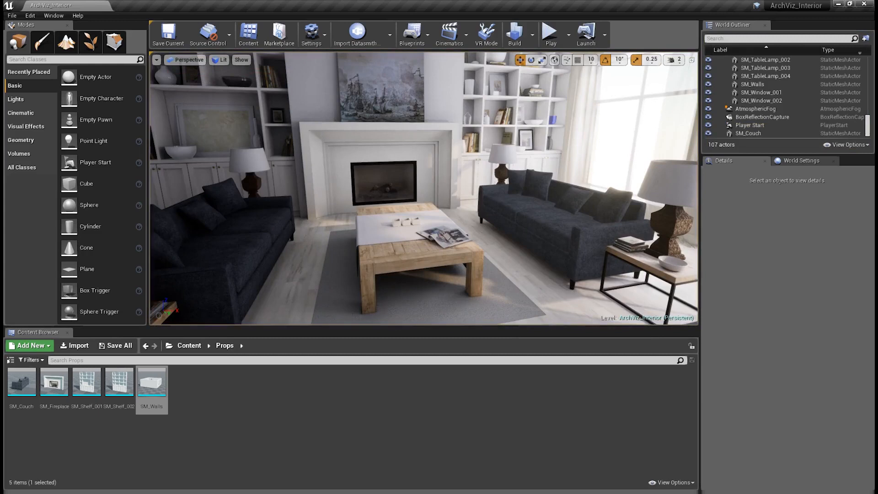